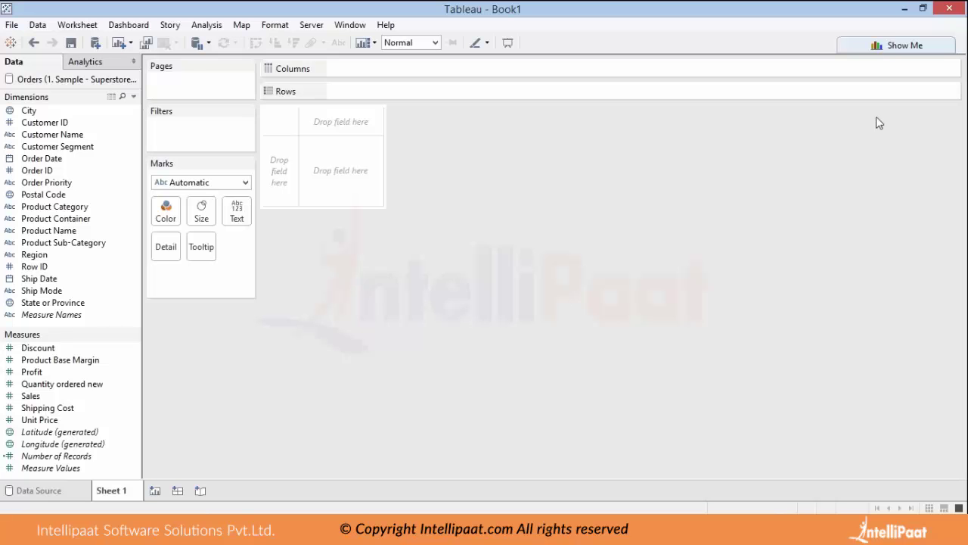
Chart SUM(Sales) by Product Sub-Category as bars, sorted highest first, with value labels and green Sales shading
left_click(892, 46)
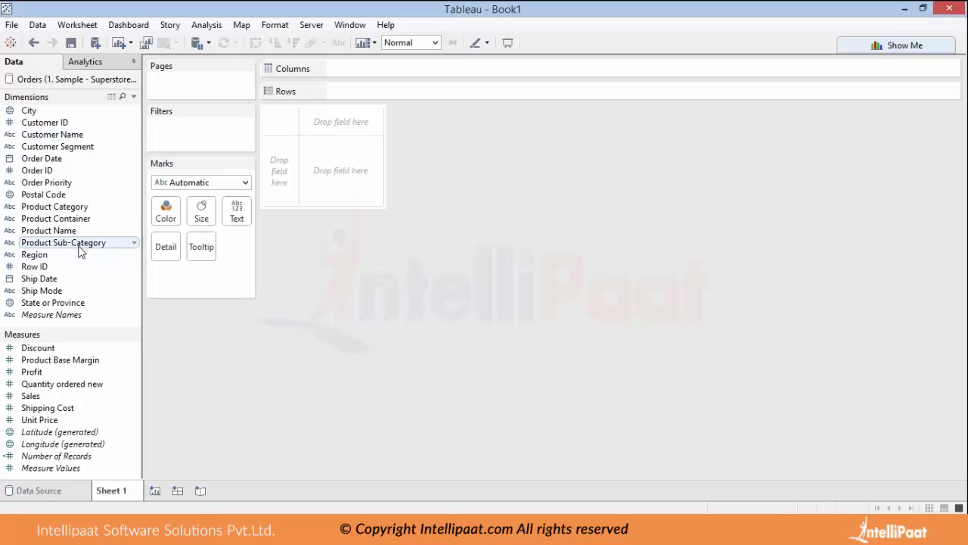
left_click_drag(81, 252, 356, 92)
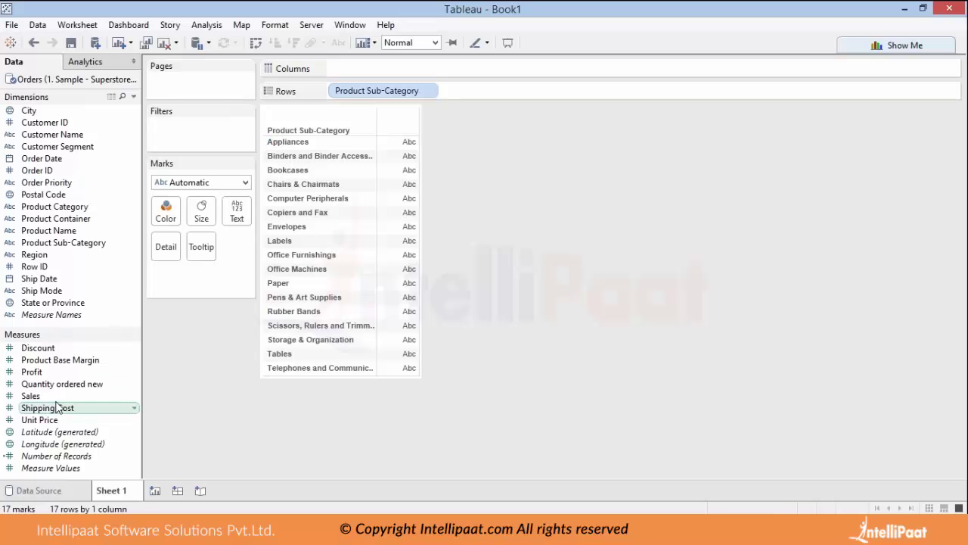
left_click_drag(60, 393, 352, 72)
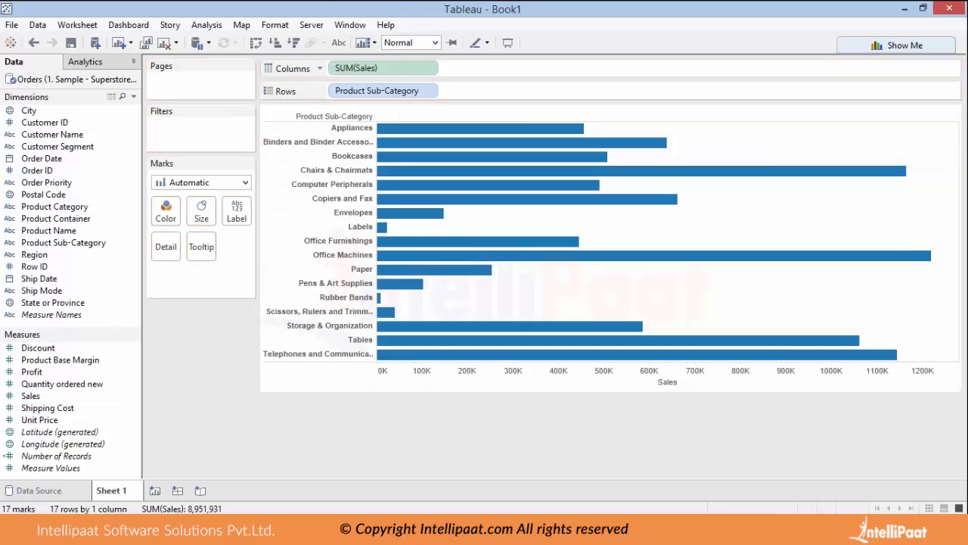
left_click(295, 43)
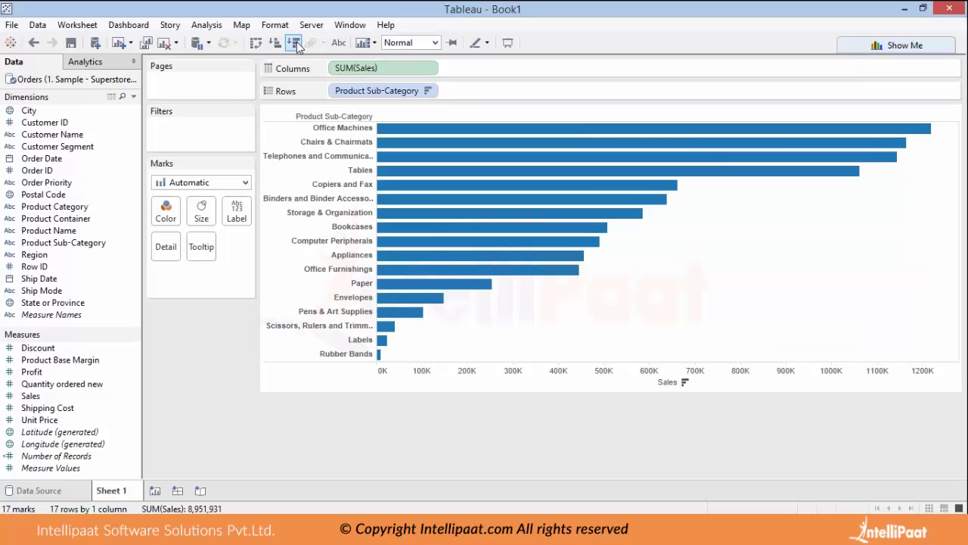
left_click(338, 43)
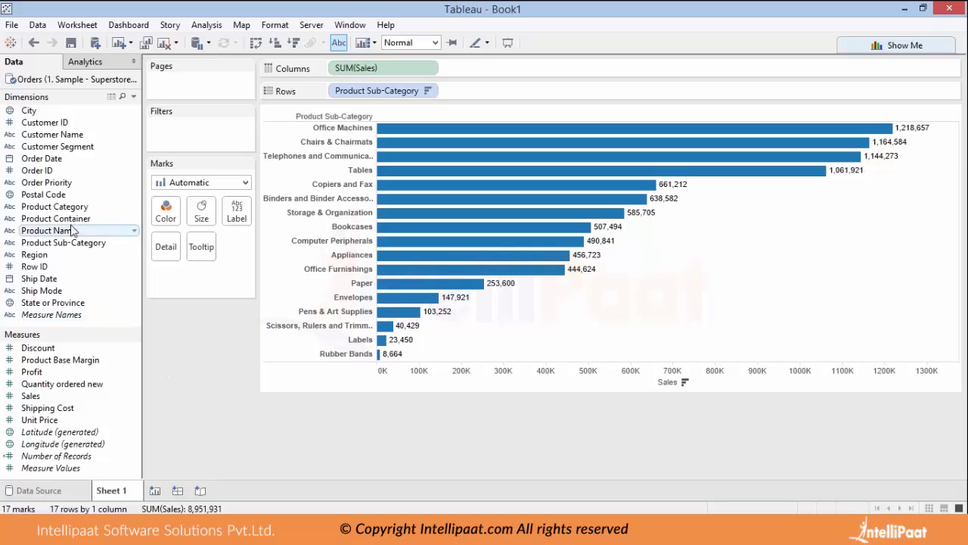
left_click_drag(67, 397, 165, 211)
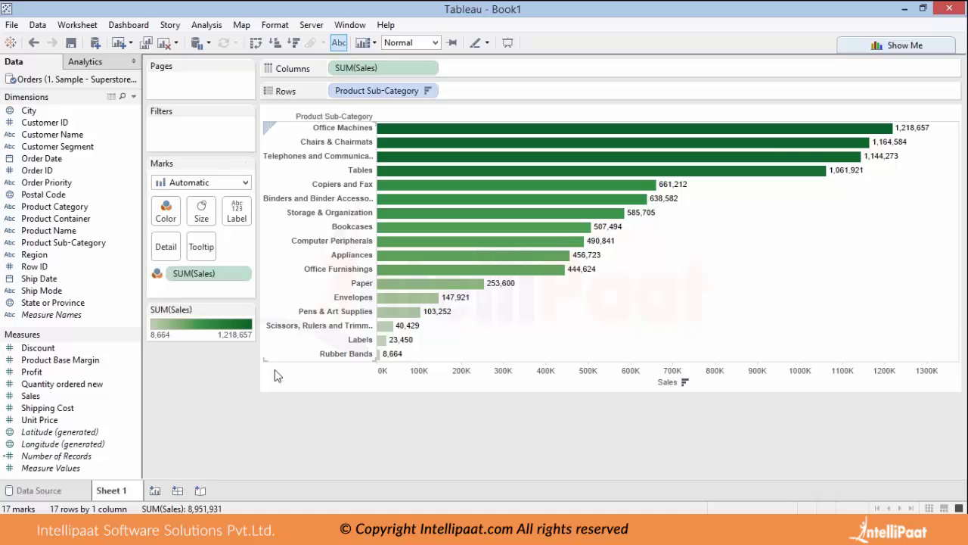
Preview text table, heat map, highlight table, stacked bars and treemap, keep horizontal bars, and add Sheet 2
left_click(902, 45)
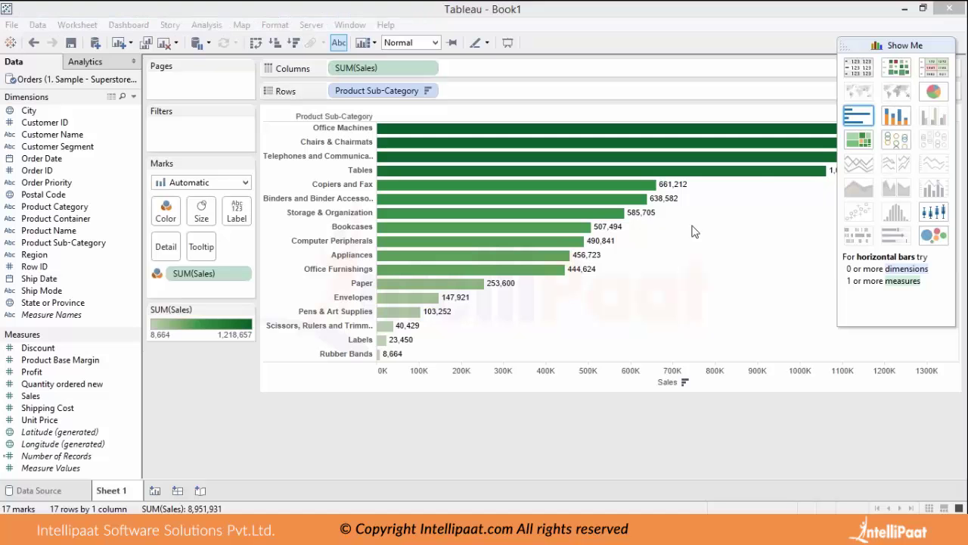
left_click(853, 72)
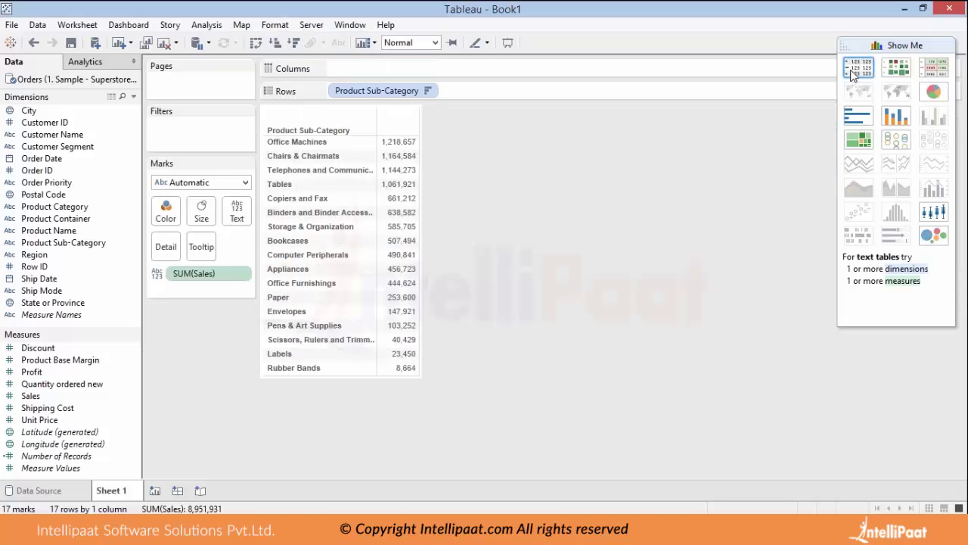
left_click(900, 73)
left_click(936, 74)
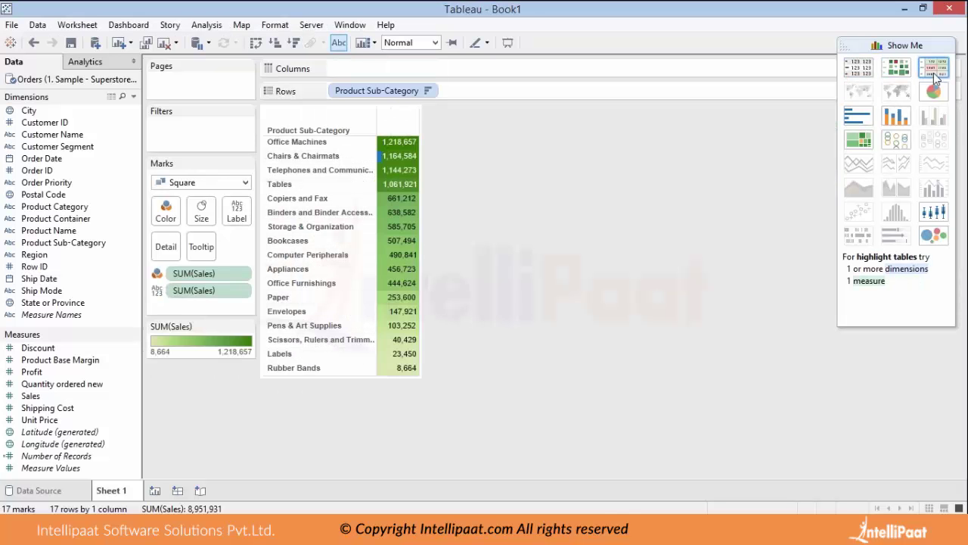
left_click(896, 115)
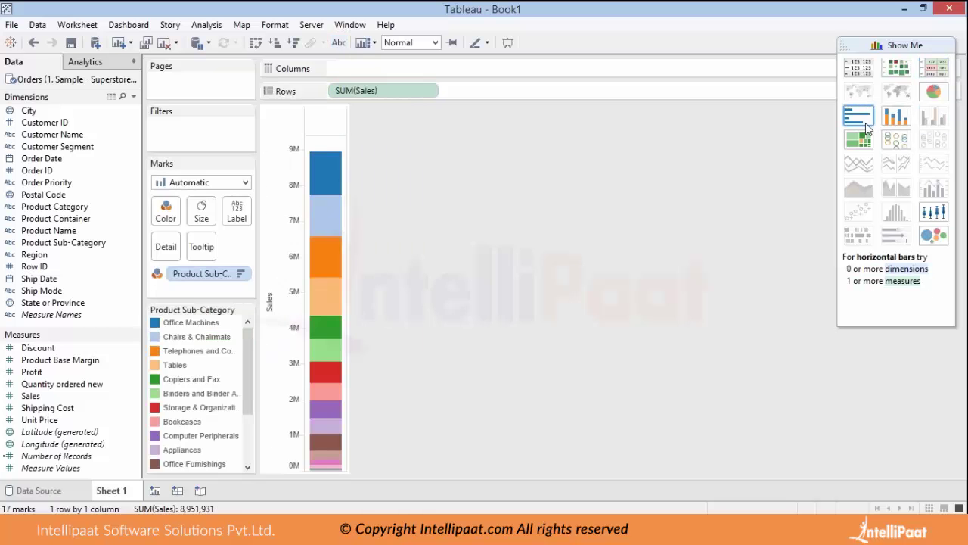
left_click(865, 123)
left_click(866, 141)
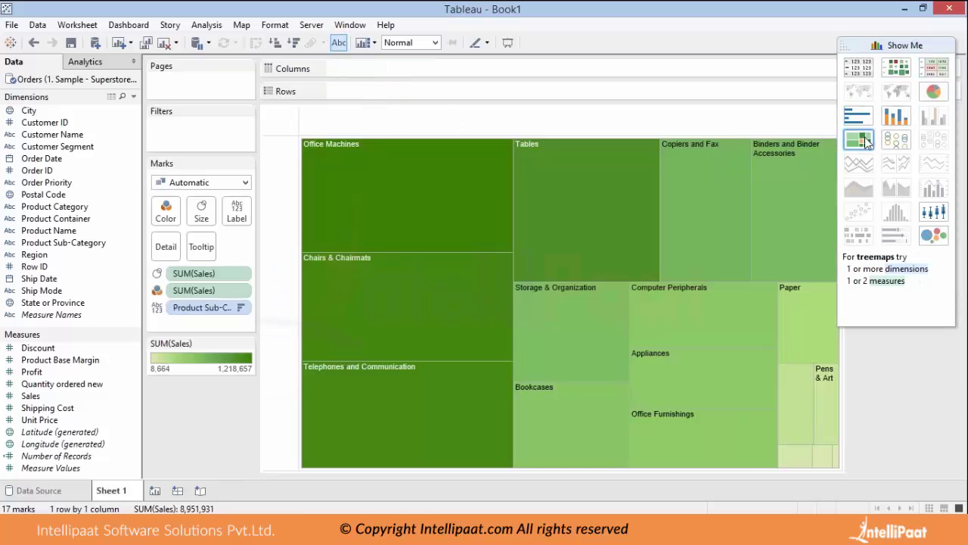
left_click(861, 119)
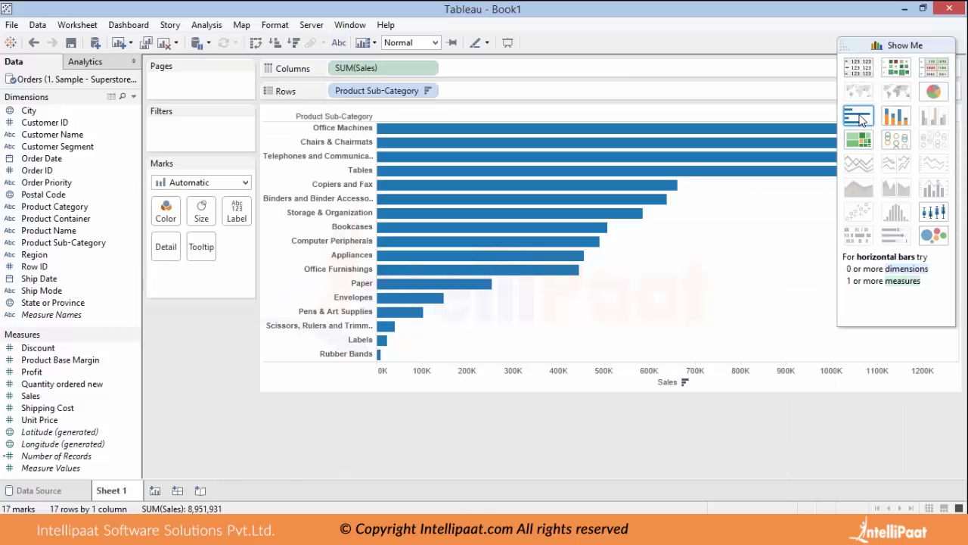
left_click(899, 44)
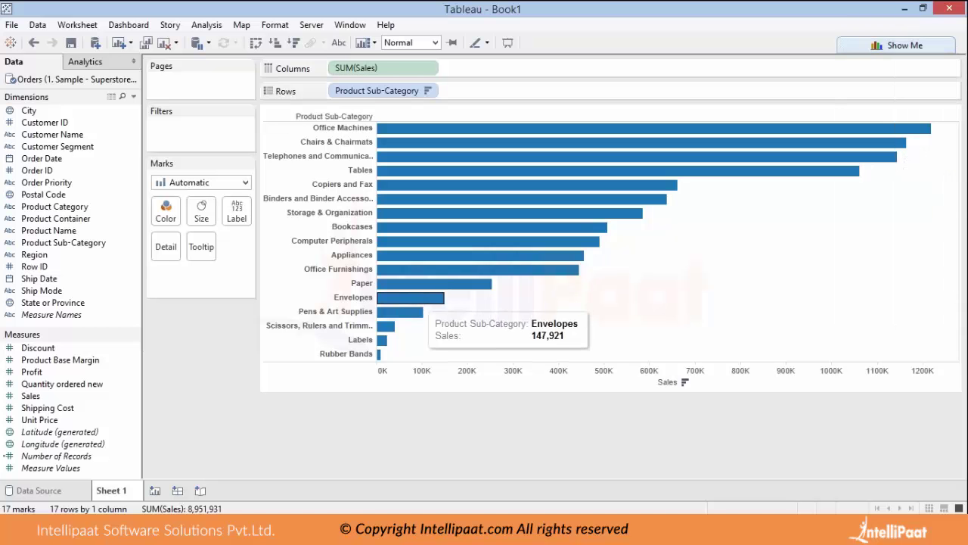
left_click(155, 490)
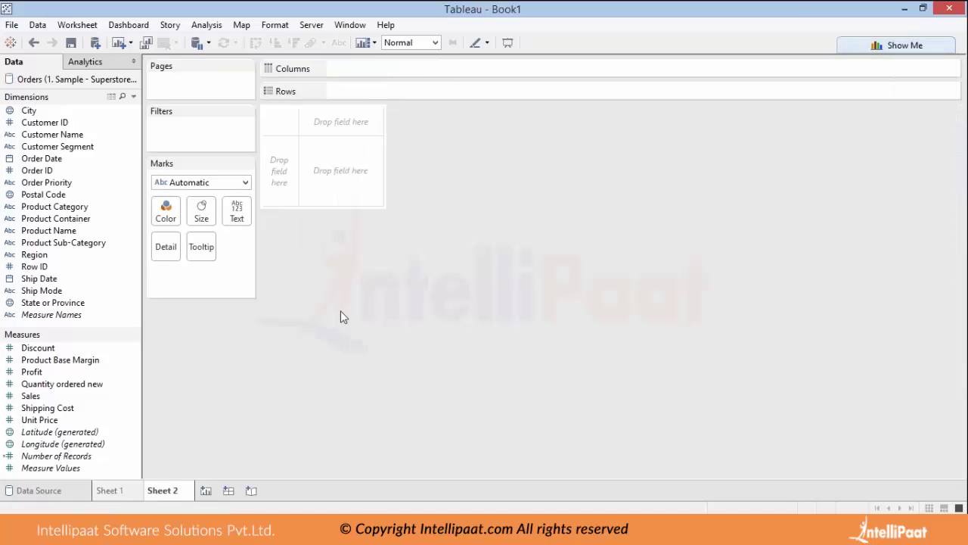
Plot SUM(Sales) over a continuous monthly Order Date axis on Sheet 2
left_click_drag(38, 164, 407, 70)
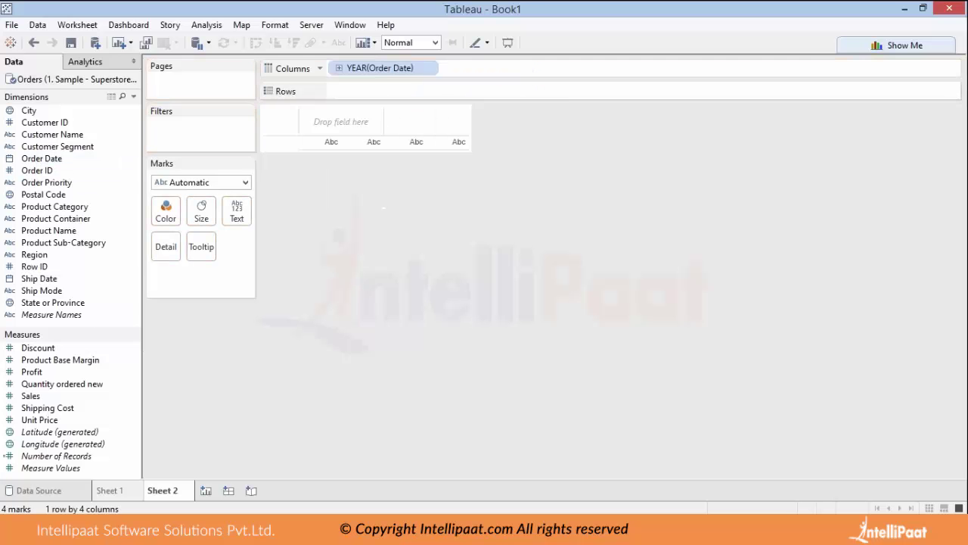
right_click(408, 70)
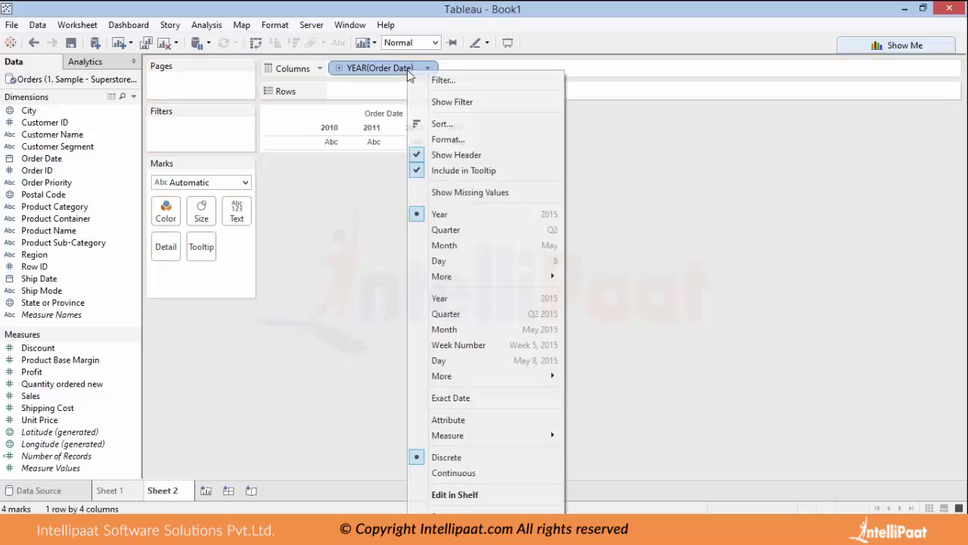
left_click(482, 328)
left_click_drag(67, 396, 359, 91)
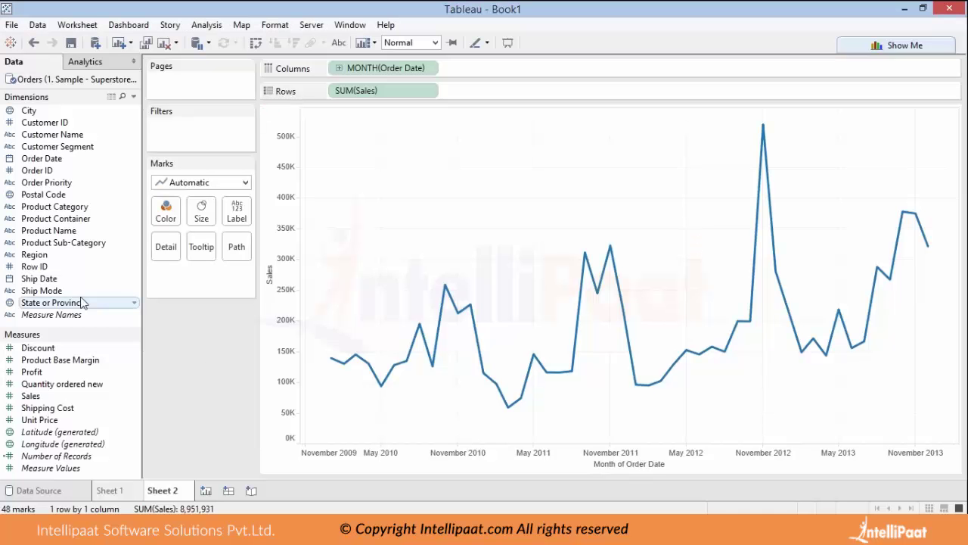
Split the monthly sales by Ship Mode as stacked areas, then add blank Sheet 3
left_click_drag(50, 295, 166, 212)
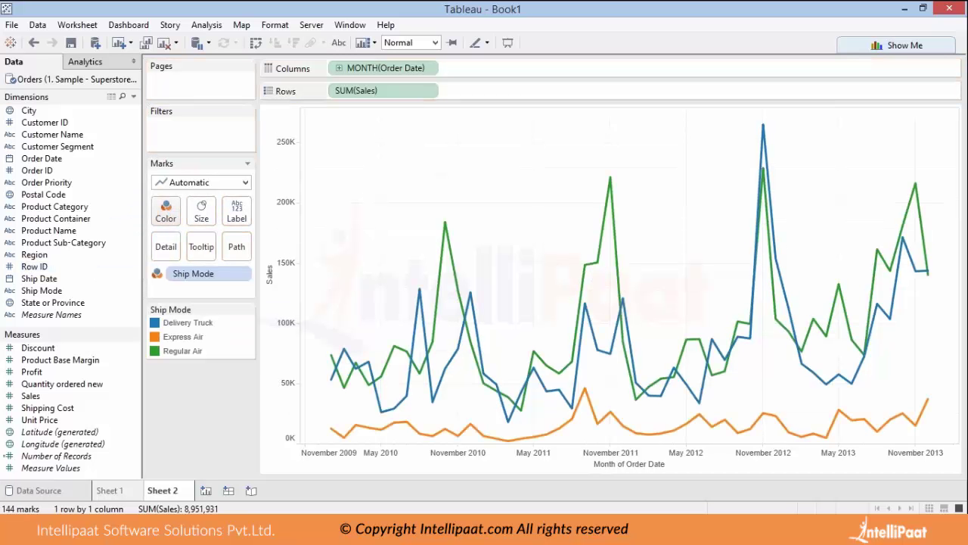
left_click(198, 182)
key("Escape")
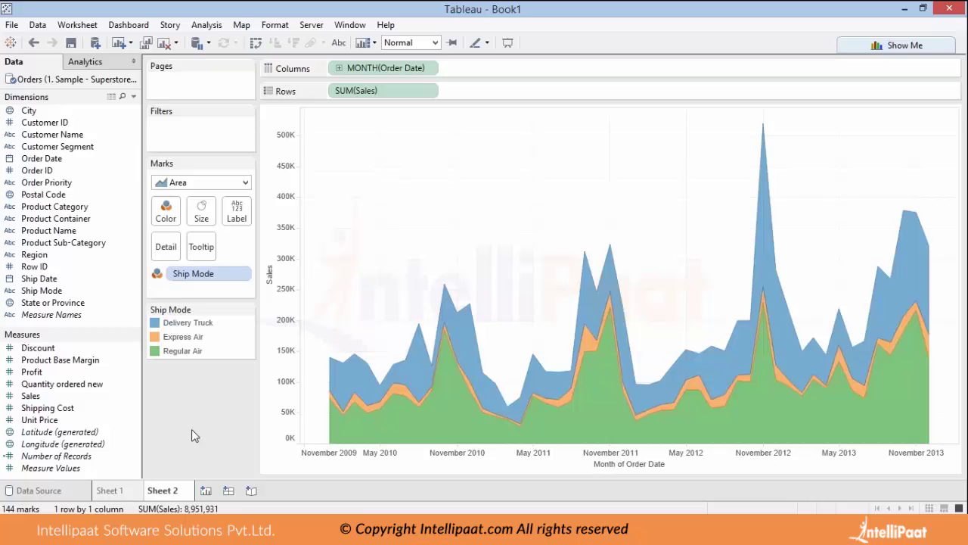
left_click(206, 490)
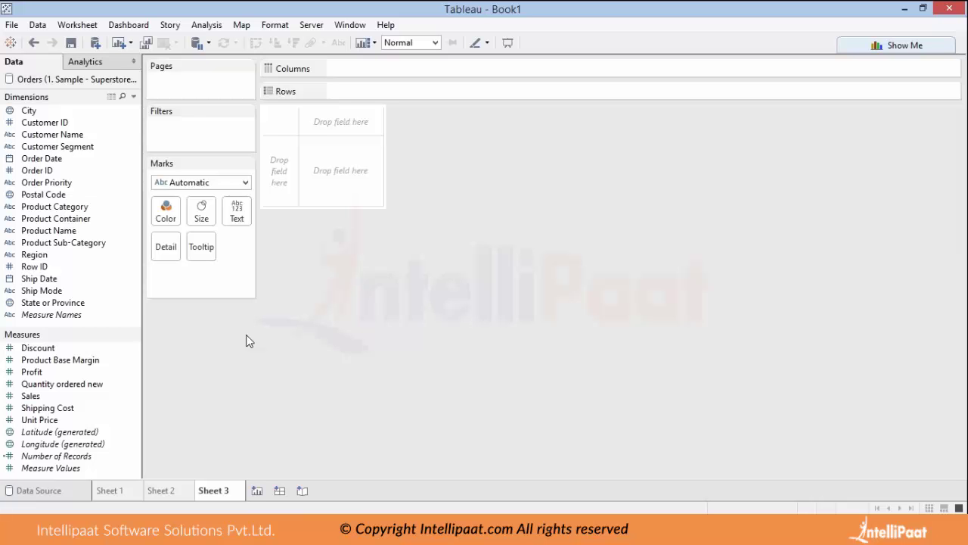
Map State or Province as a filled US map shaded green by SUM(Sales), labelled with state names
left_click_drag(113, 302, 424, 93)
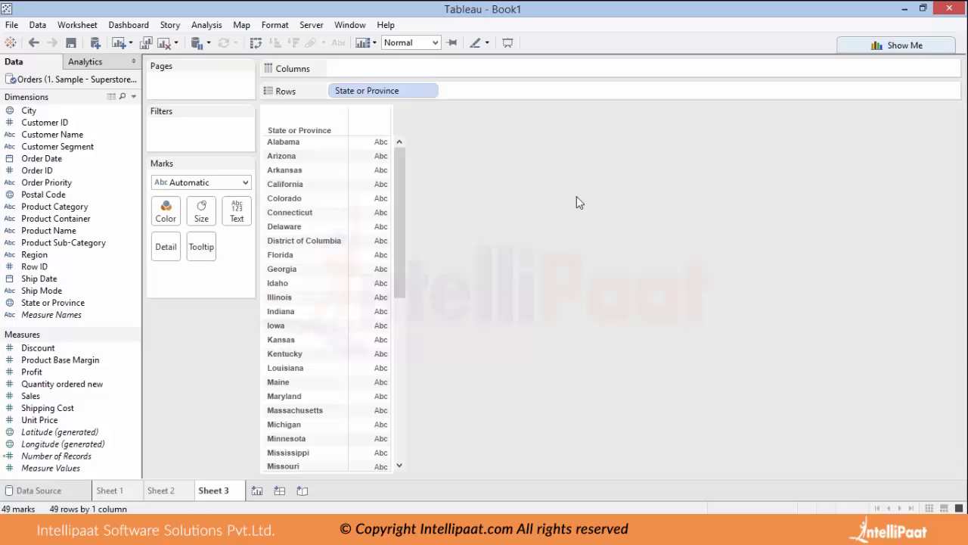
left_click(915, 45)
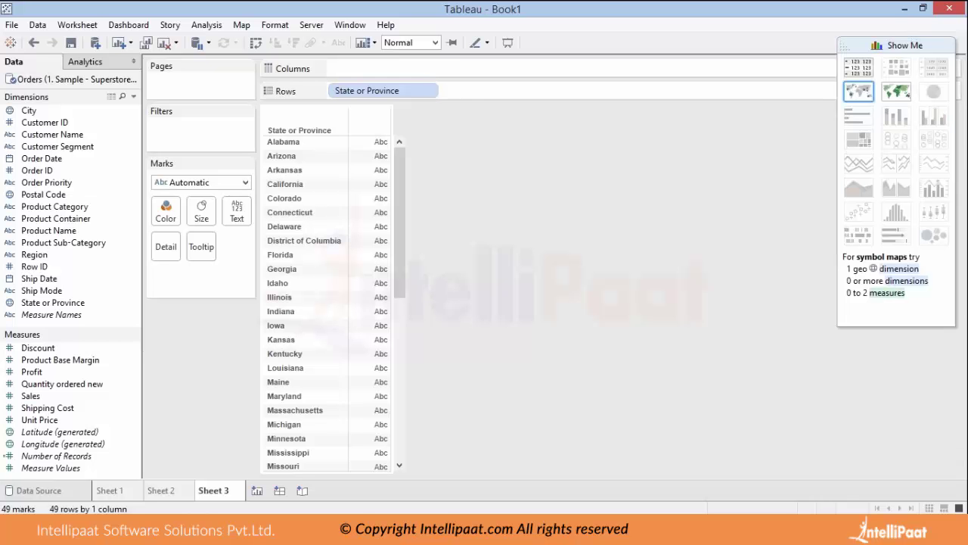
left_click(899, 92)
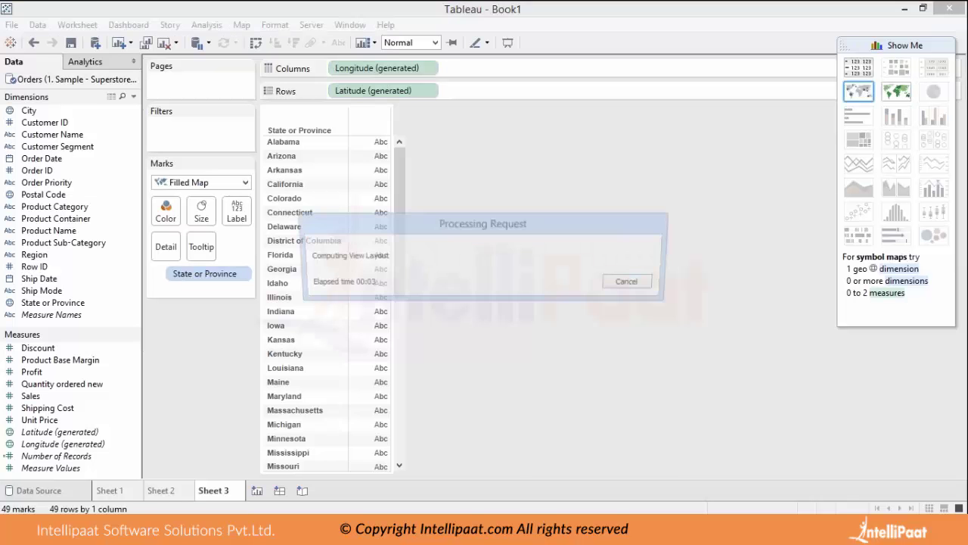
left_click(912, 42)
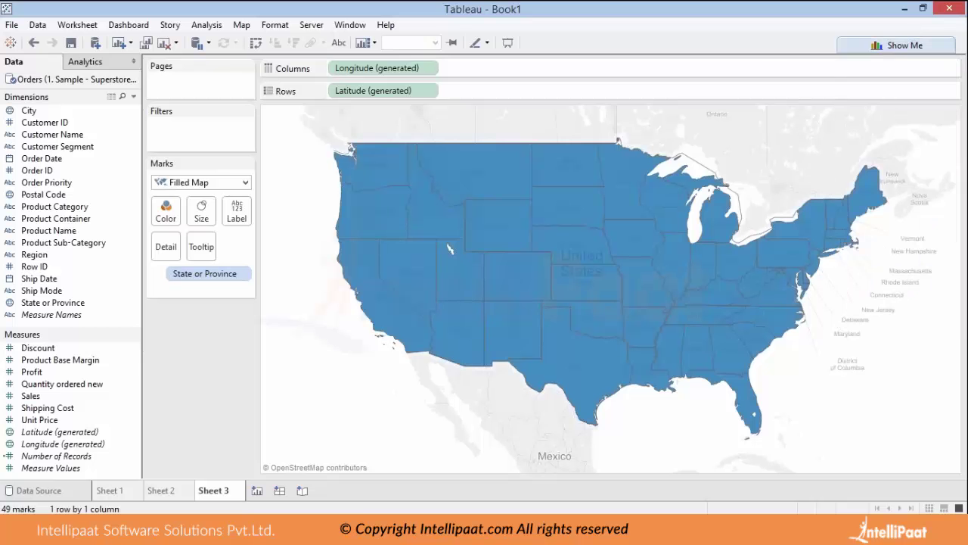
left_click_drag(64, 401, 166, 214)
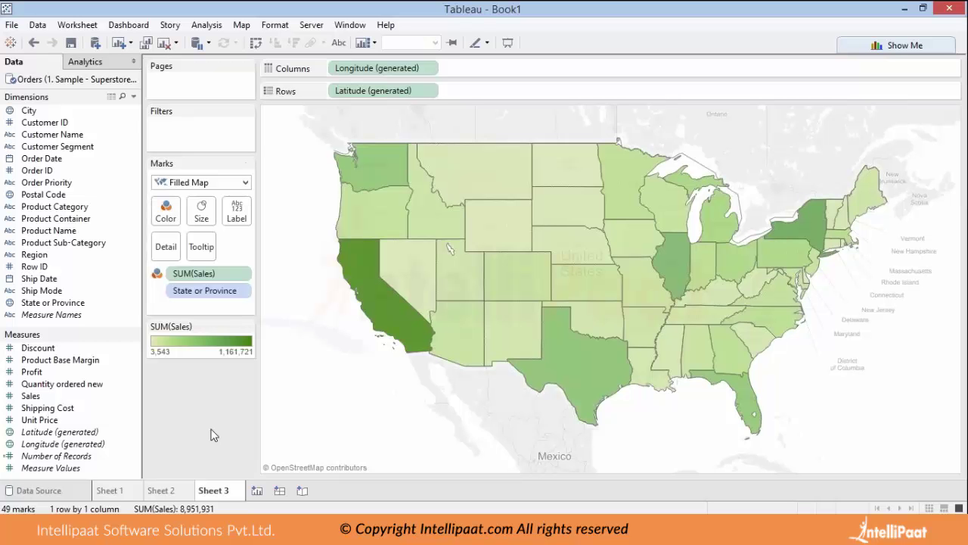
left_click_drag(38, 303, 237, 215)
Add Sales to the map tooltip and recolour the states with the Red-Blue Diverging palette
left_click_drag(34, 396, 237, 216)
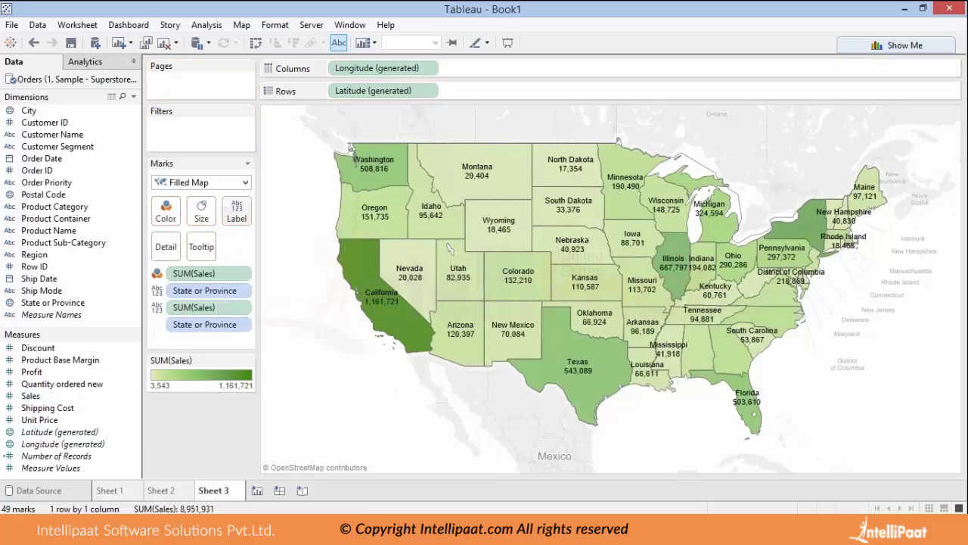
left_click(167, 212)
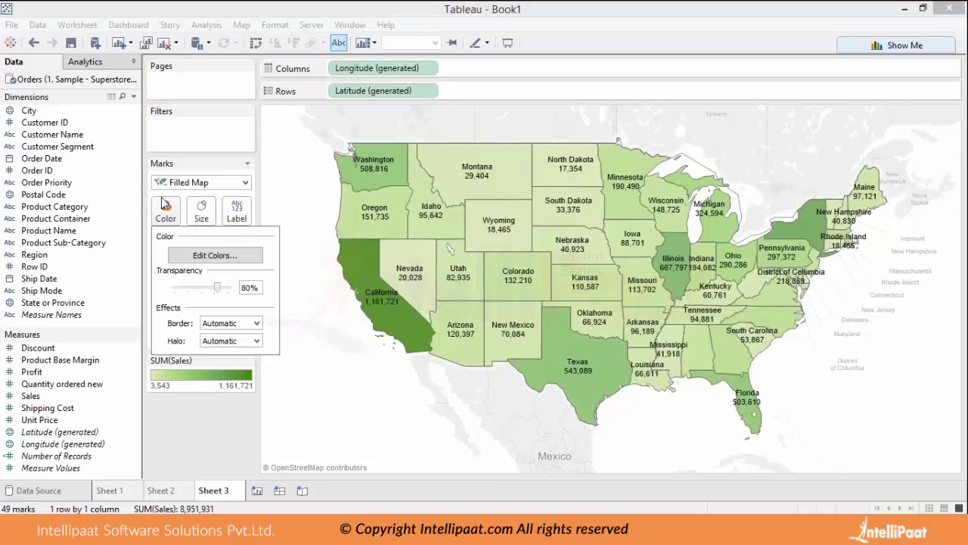
left_click(246, 255)
left_click(492, 214)
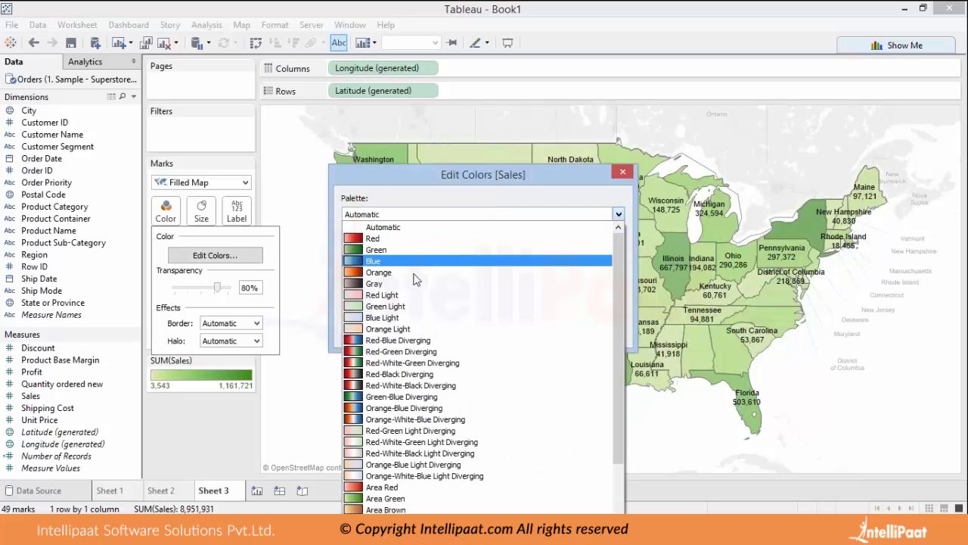
left_click(405, 351)
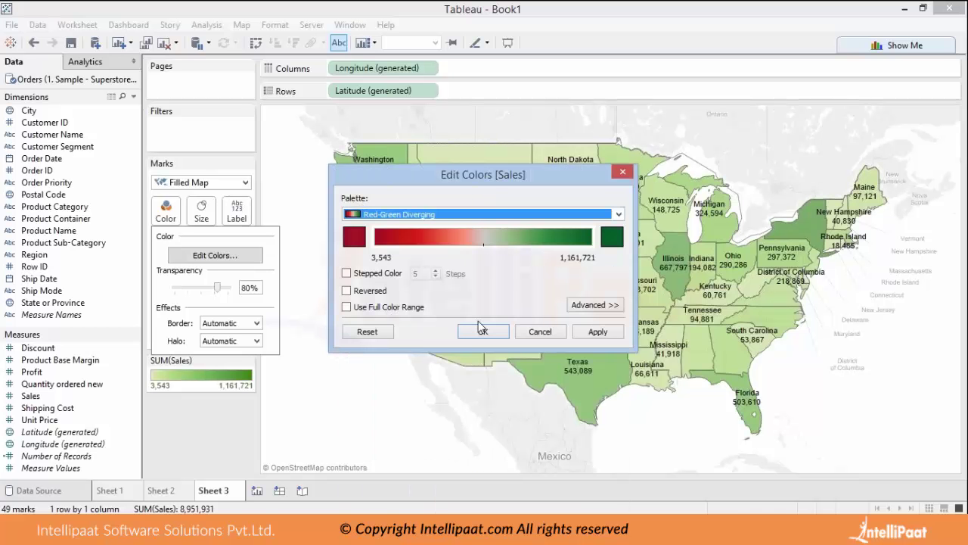
left_click(487, 214)
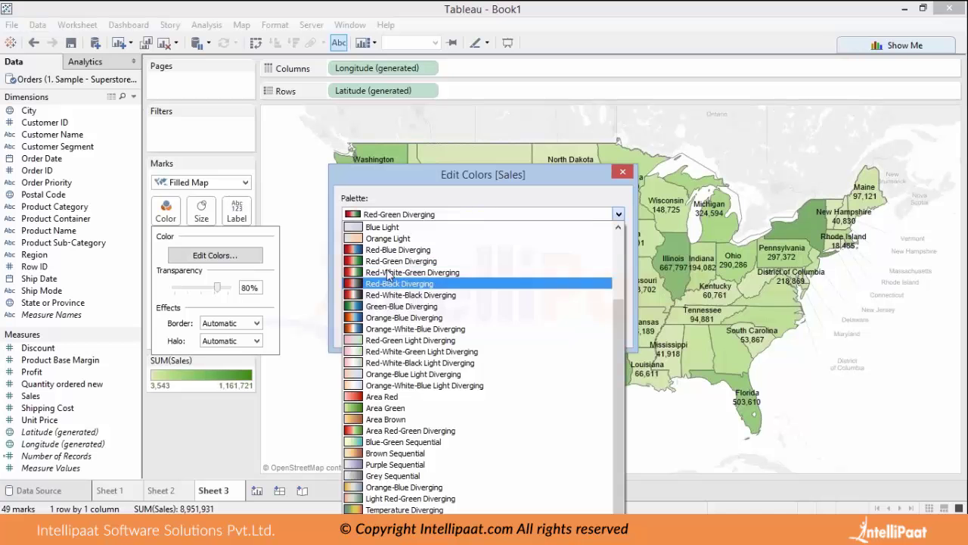
left_click(454, 253)
left_click(484, 333)
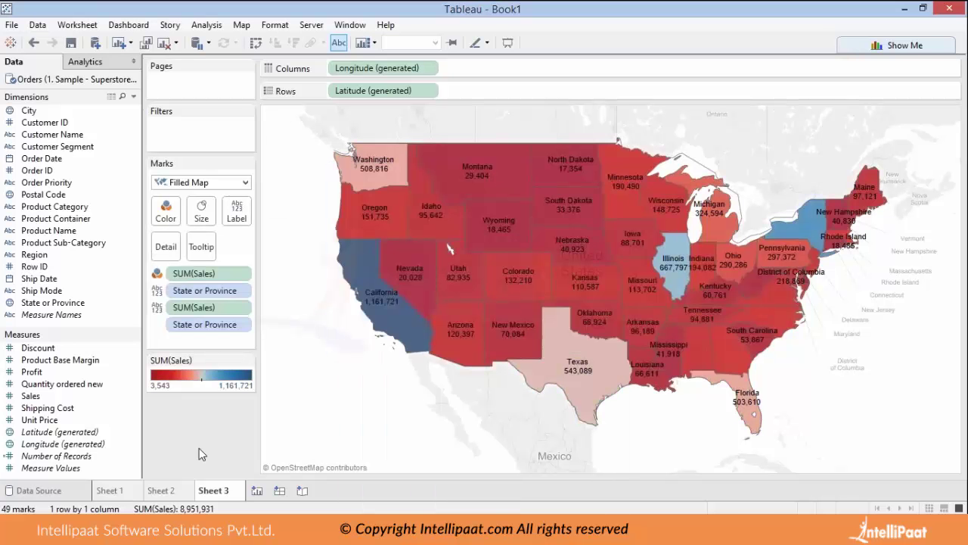
Give the state borders a lighter colour
left_click(166, 210)
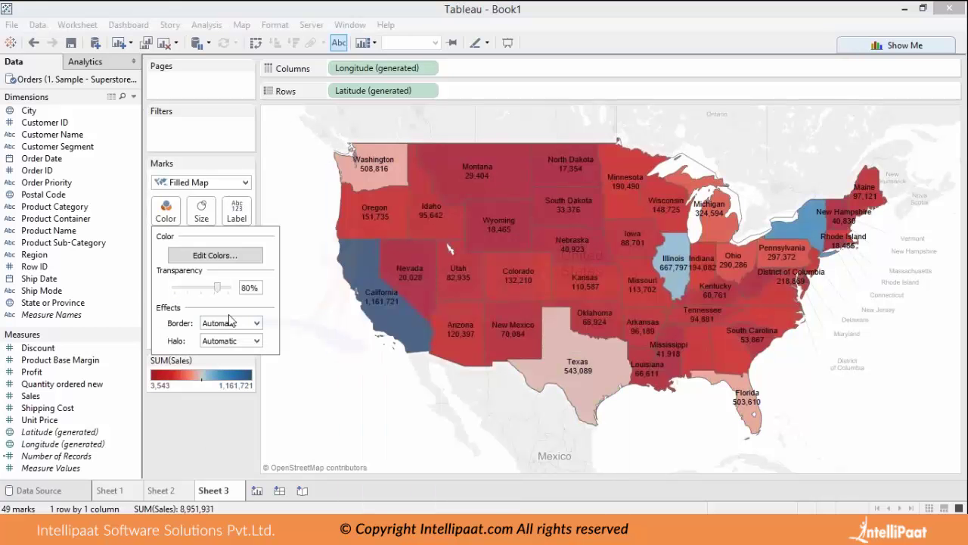
left_click(231, 322)
left_click(225, 376)
left_click(183, 414)
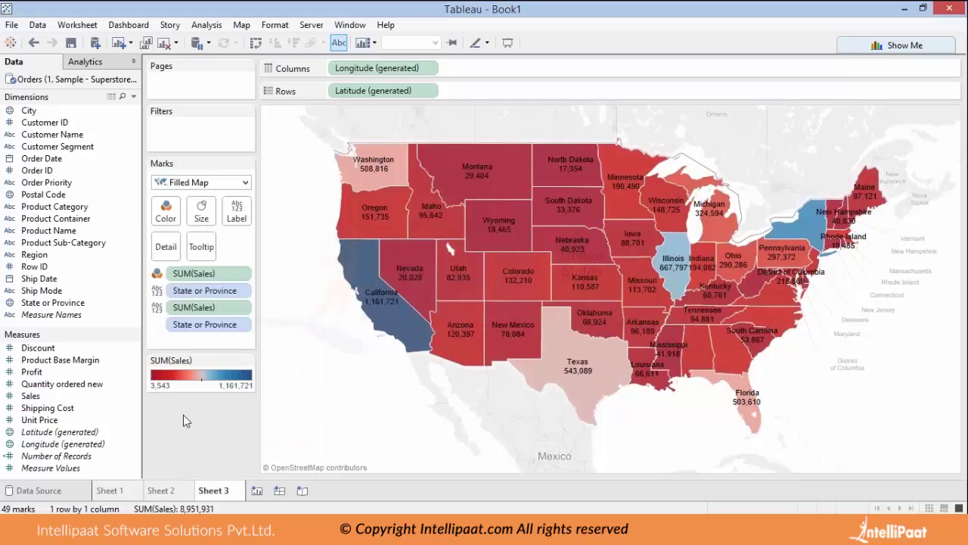
Create an Automatic-size dashboard holding the sub-category bar chart and monthly area chart
left_click(280, 492)
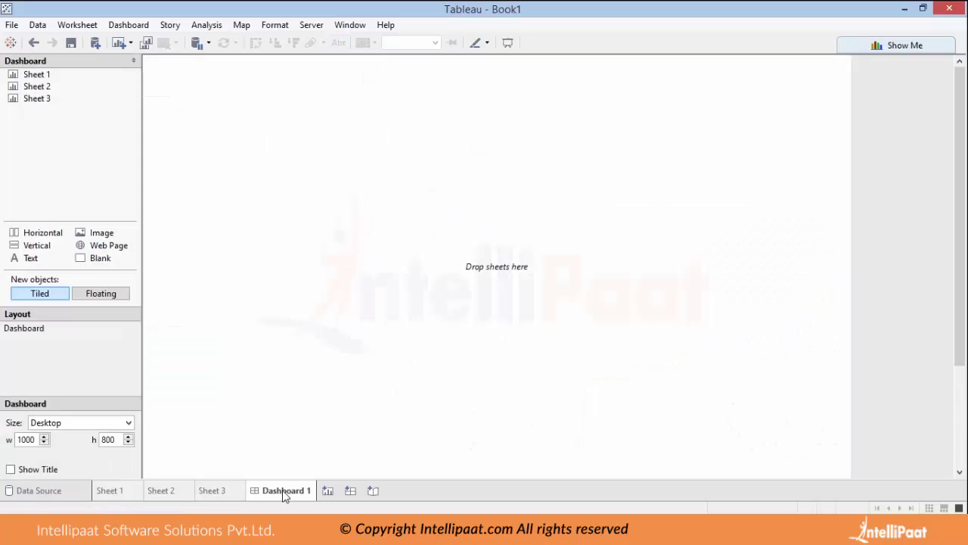
left_click(78, 425)
left_click(66, 180)
left_click_drag(49, 74, 442, 269)
left_click_drag(106, 99, 430, 171)
Set the bar chart to Entire View and show the Dashboard 1 title
left_click(570, 217)
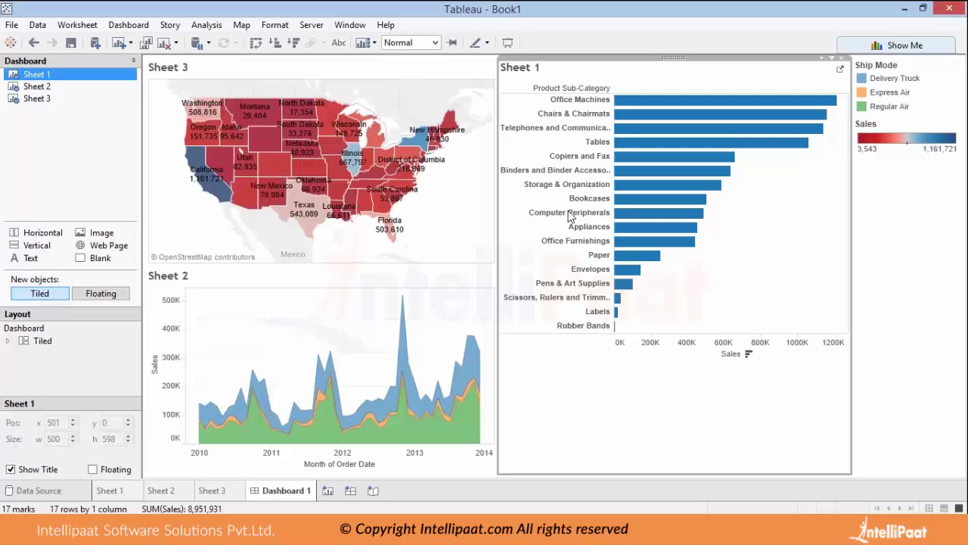
left_click(423, 43)
left_click(430, 92)
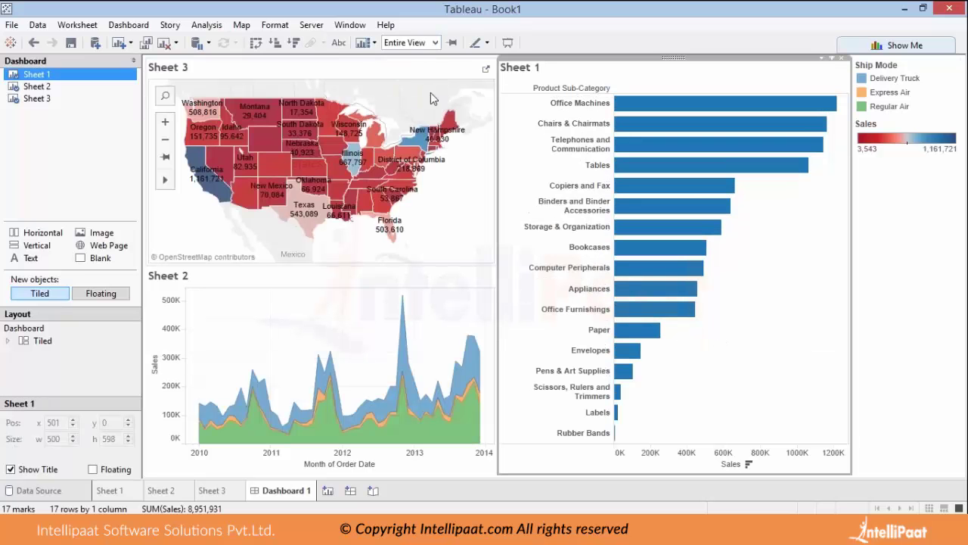
left_click(9, 331)
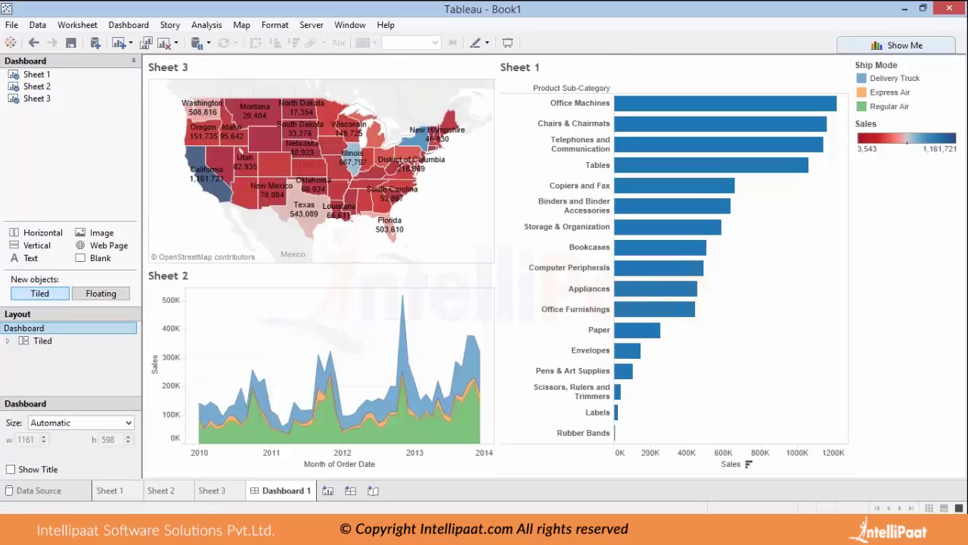
left_click(12, 470)
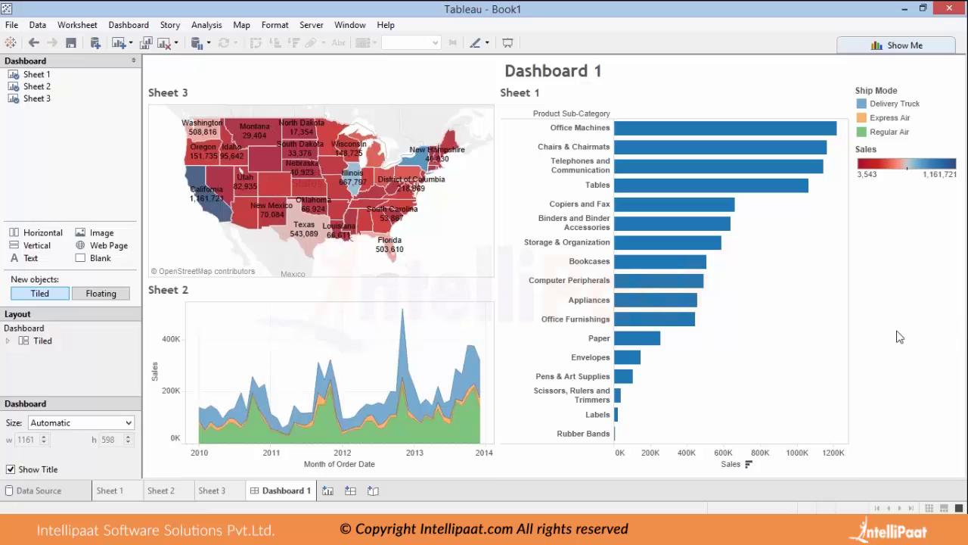
Use the state map as a filter, testing California, Nebraska, Arizona, Utah and Nevada, then clear it
left_click(404, 135)
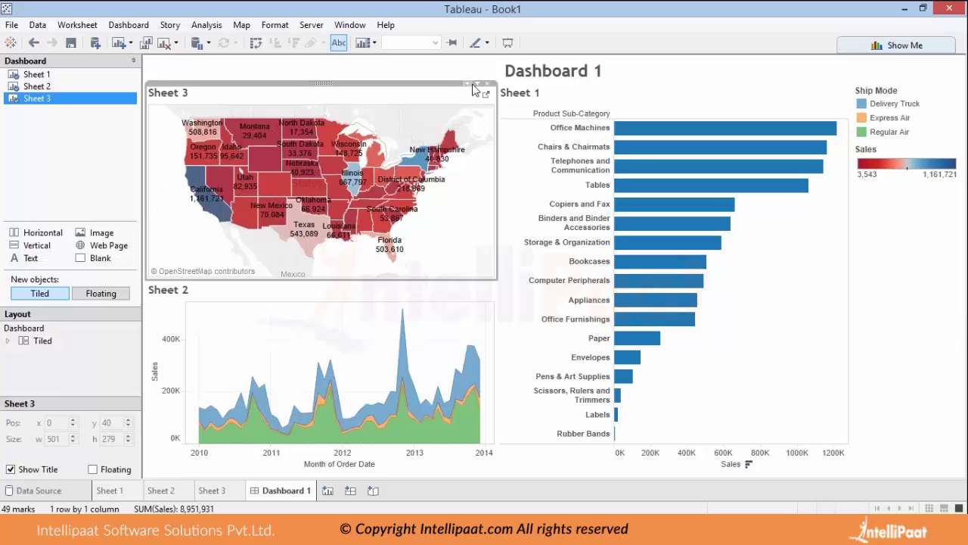
left_click(217, 205)
left_click(310, 170)
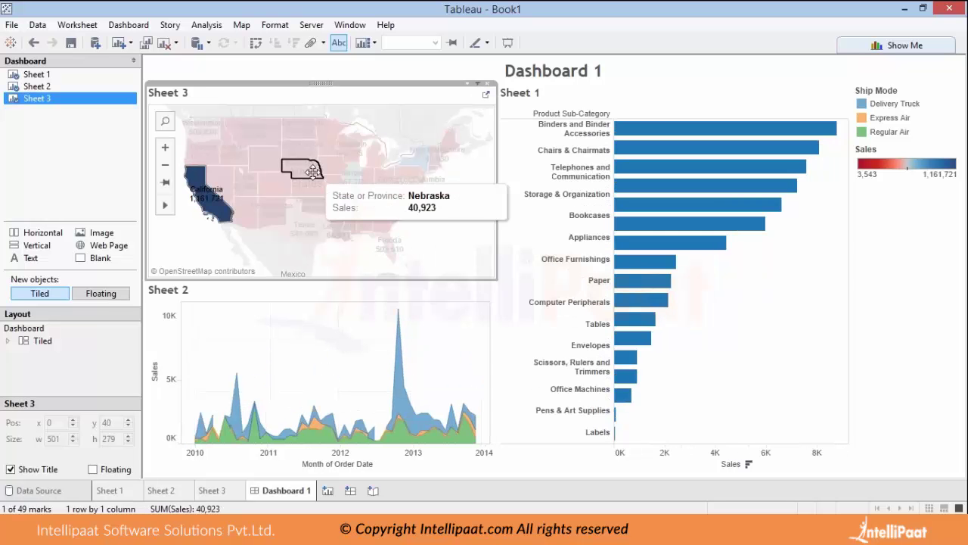
left_click(241, 212)
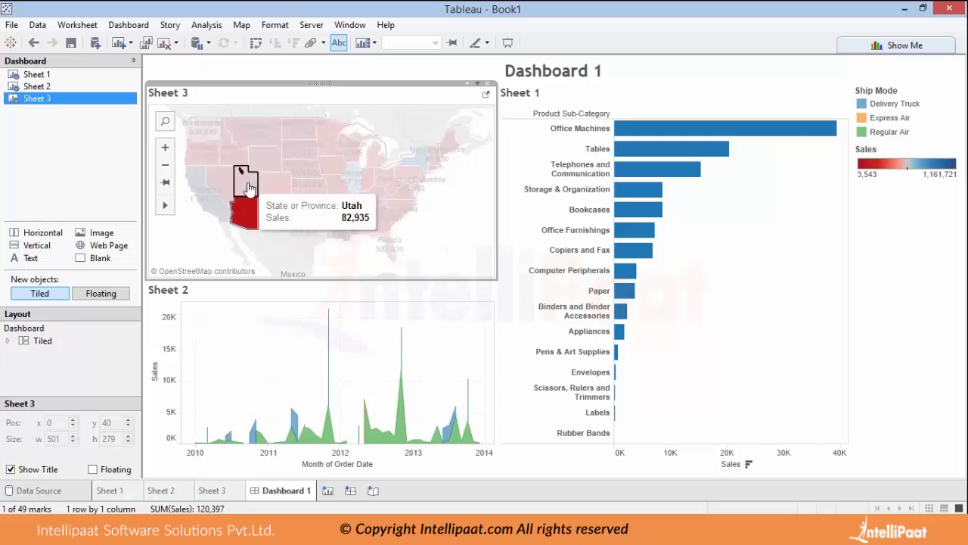
left_click(248, 186)
left_click(219, 181)
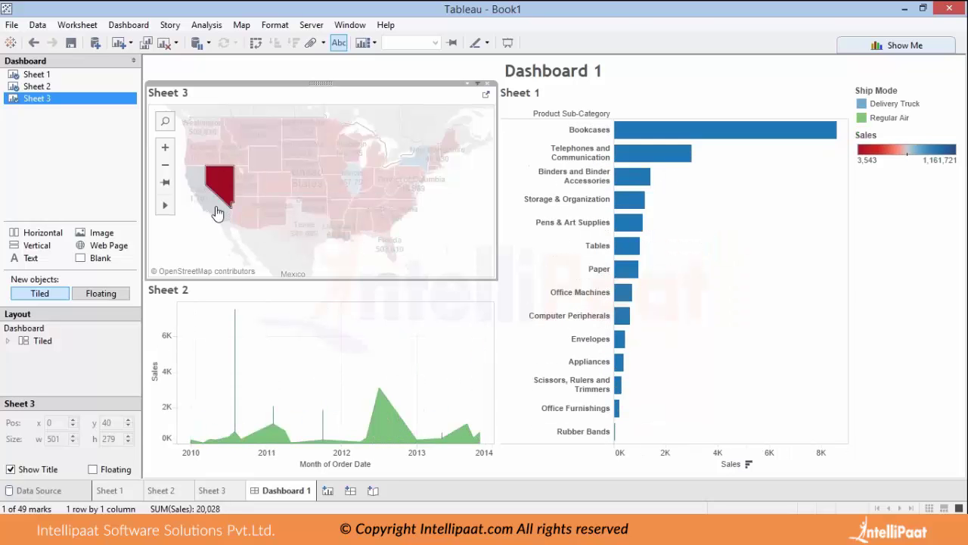
left_click(215, 214)
key("Escape")
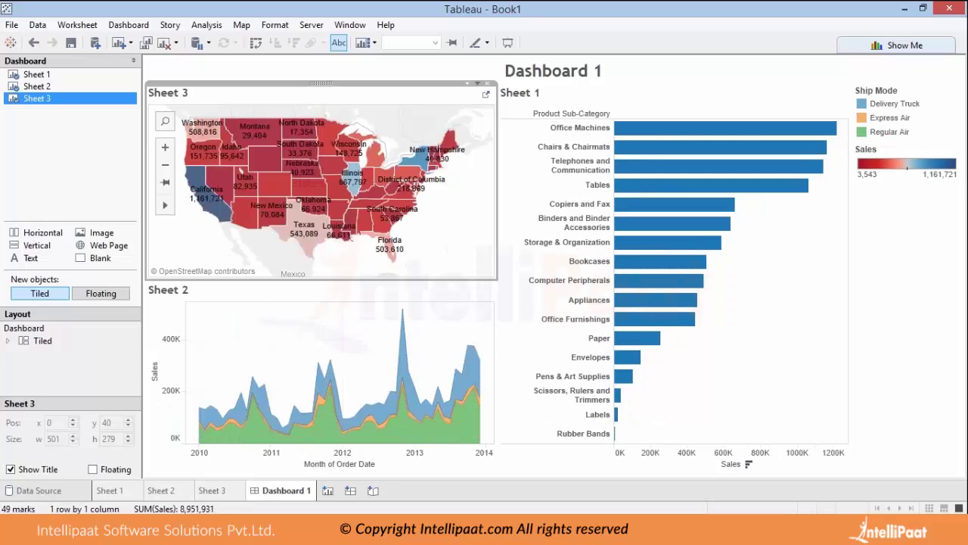
left_click(315, 314)
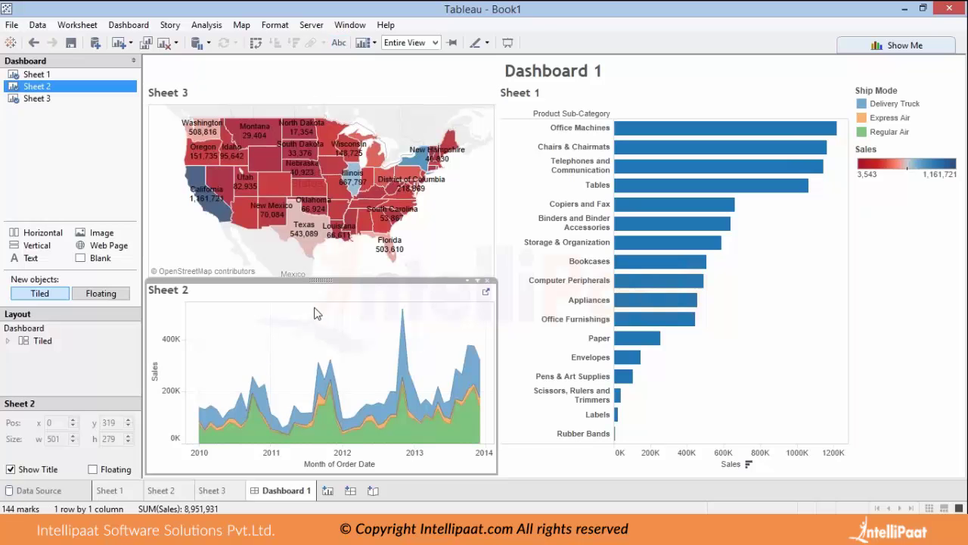
Make the area chart a filter and test Regular Air October 2010 together with California
left_click(478, 280)
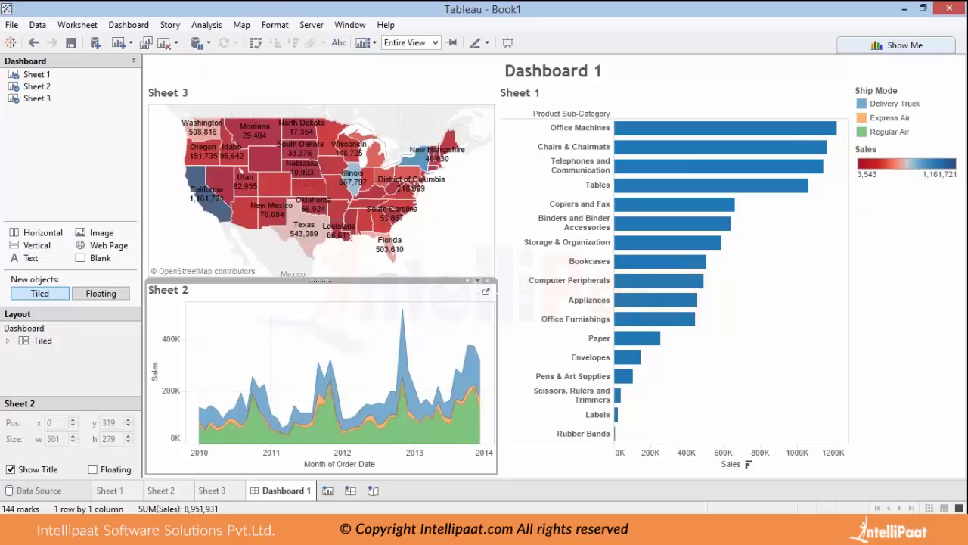
left_click(253, 409)
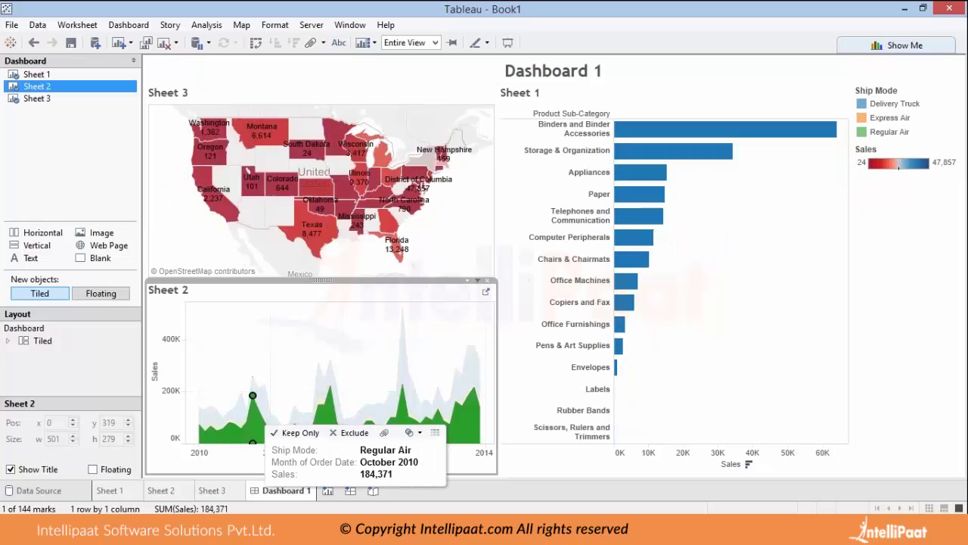
left_click(229, 216)
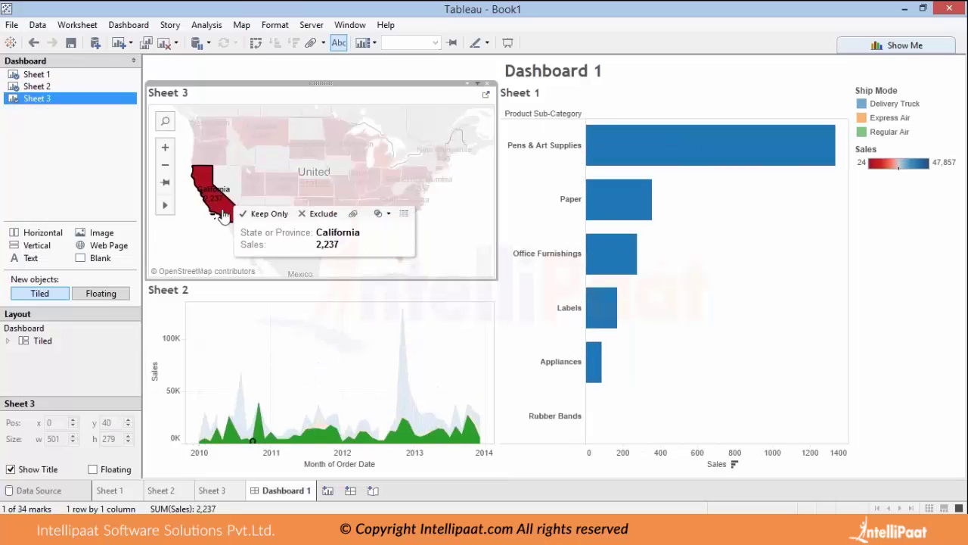
Test Delivery Truck November 2010 and California selections, then clear all selections
left_click(227, 299)
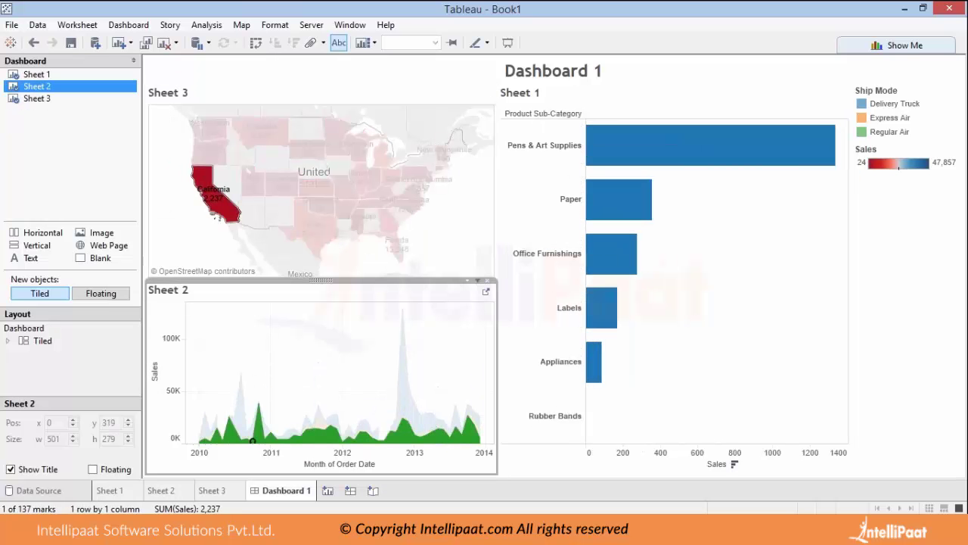
left_click(261, 437)
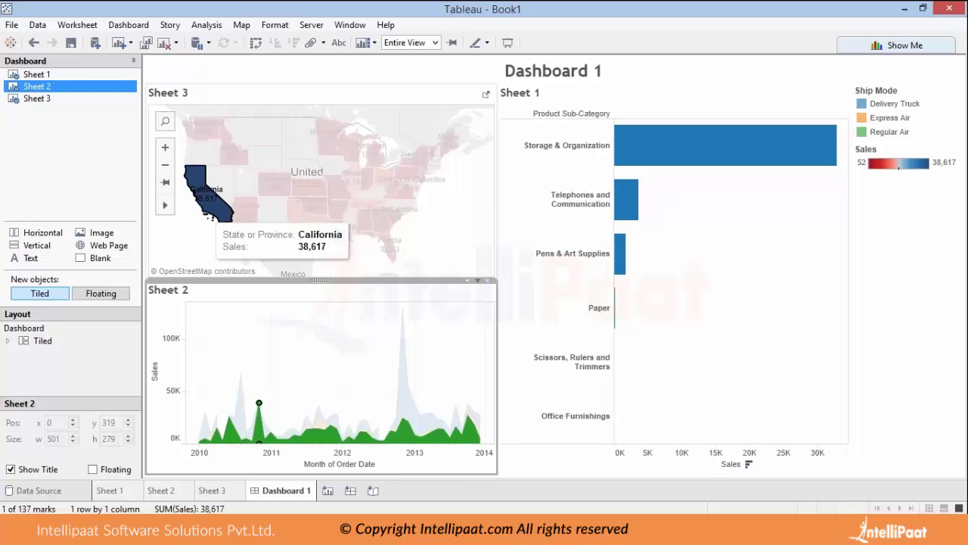
left_click(216, 214)
left_click(216, 213)
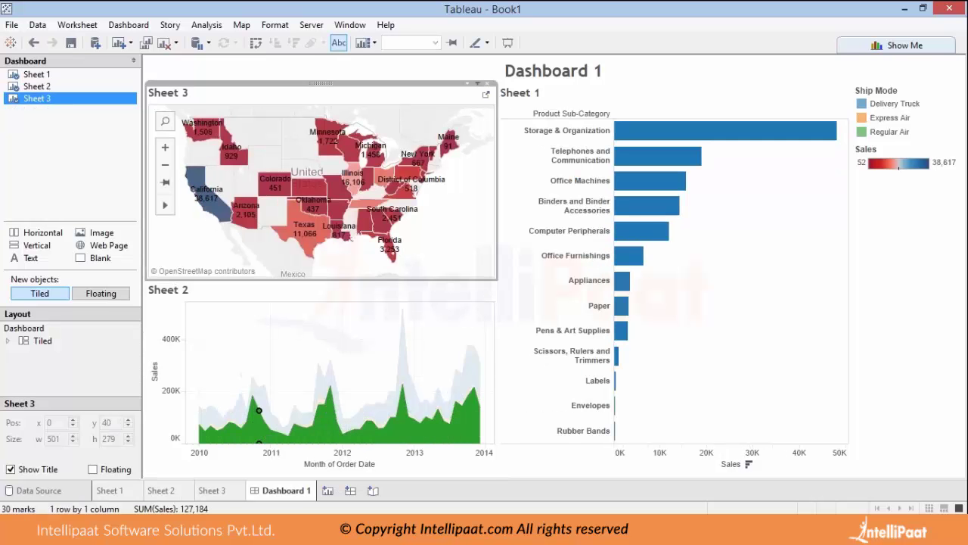
left_click(256, 438)
left_click(256, 437)
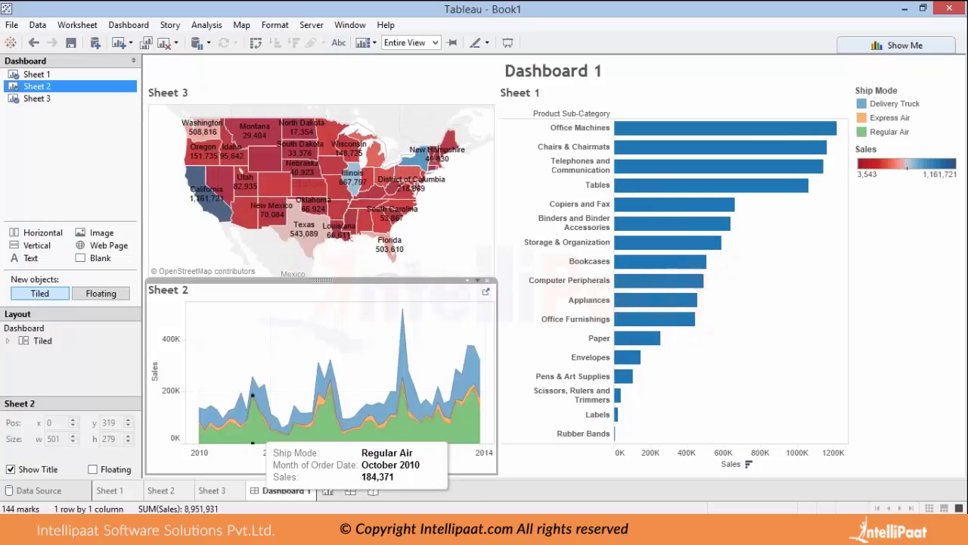